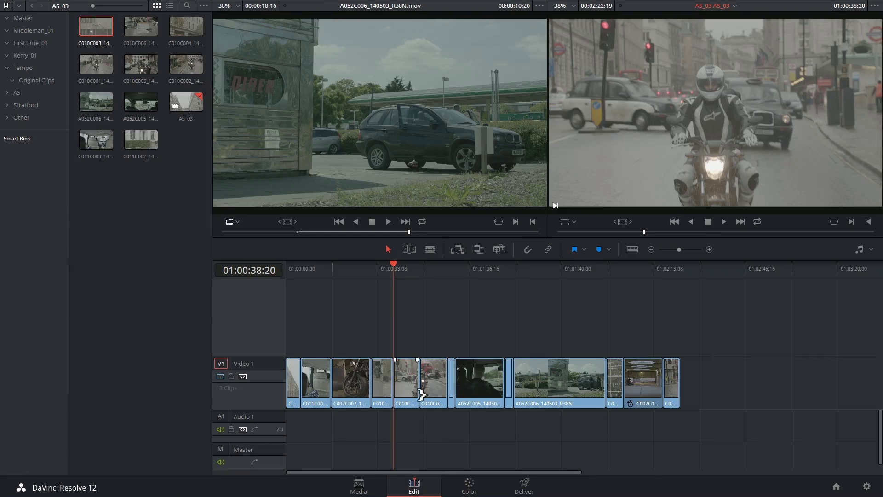
Open the Color page for Color_Page_Project, briefly visiting the Edit page and coming back.
click(470, 488)
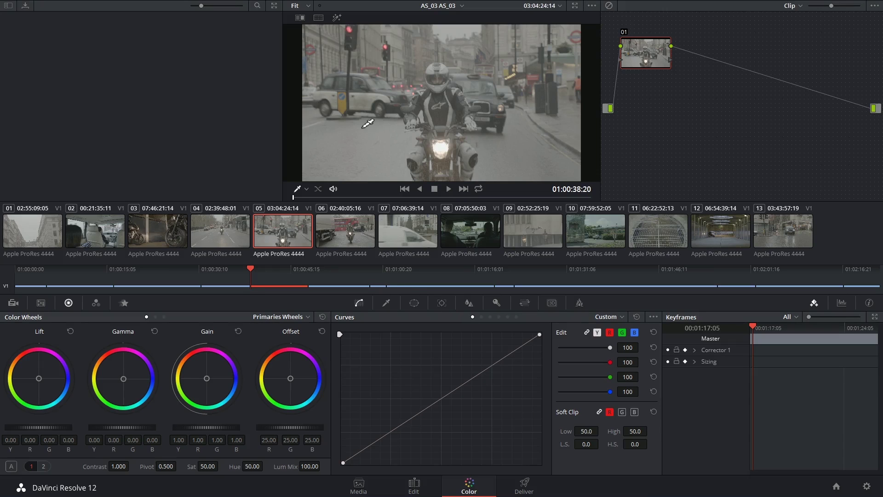
click(416, 485)
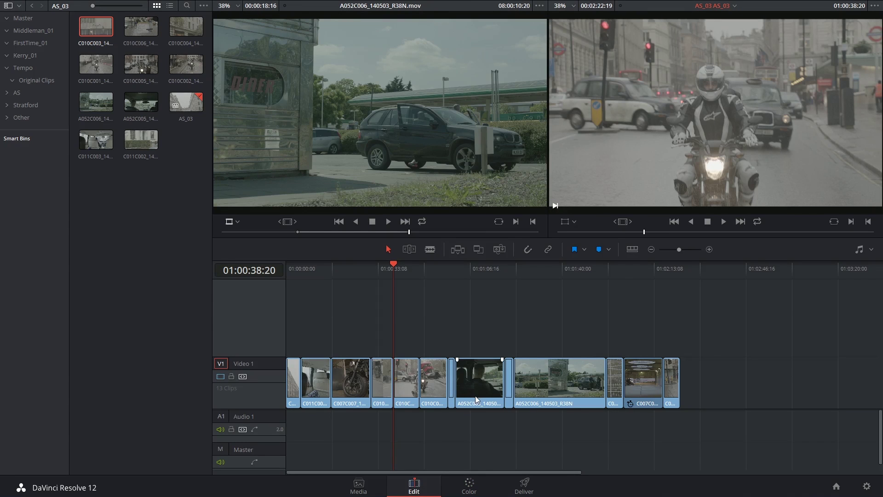
click(469, 485)
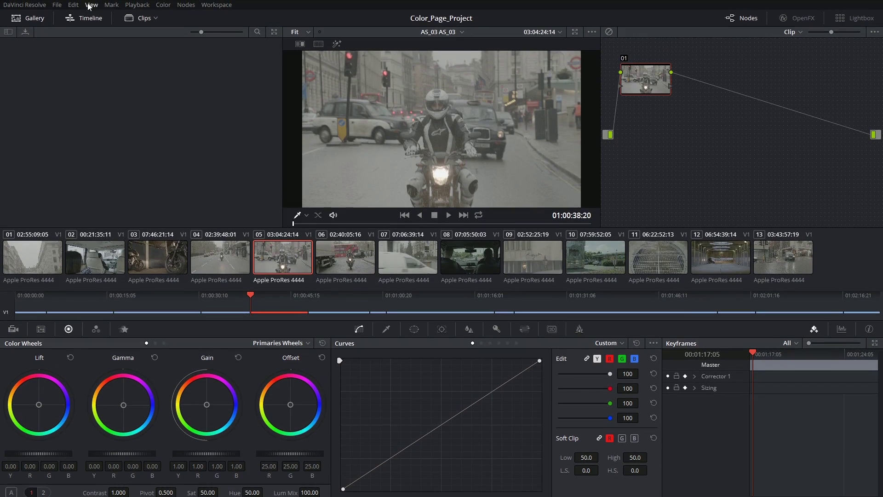
Set the timeline thumbnail mode to Source (C Mode) so clips list in source order.
click(92, 6)
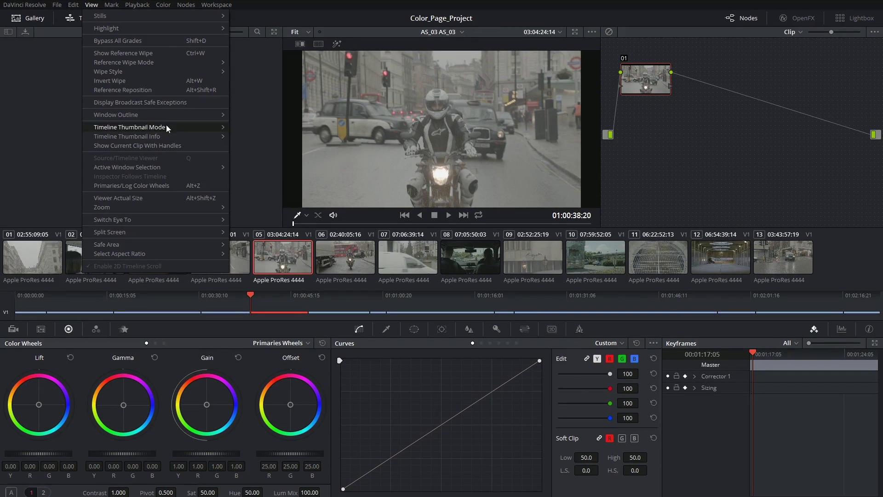
mouse_move(168, 125)
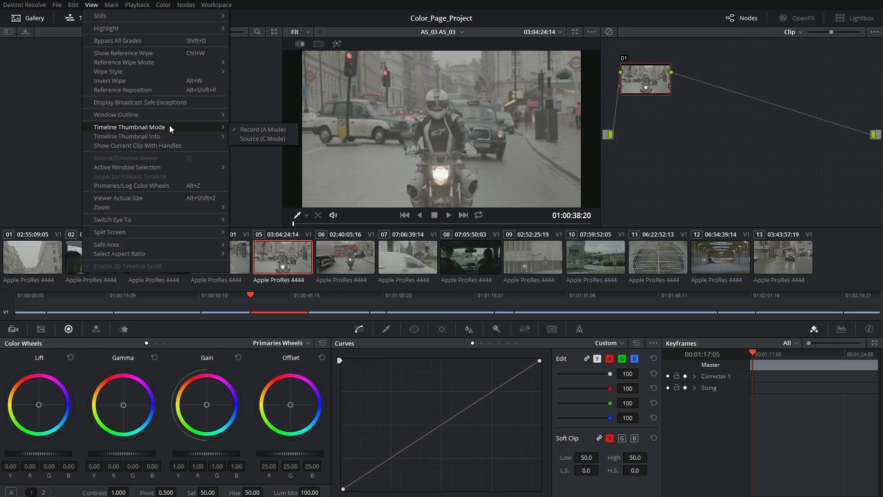
click(258, 139)
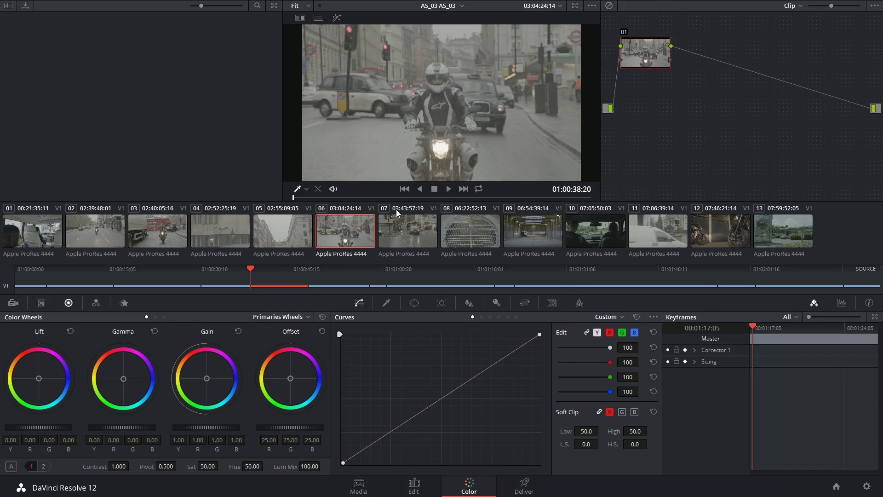
Preview clips 02 through 07 in the viewer, ending on clip 07.
click(96, 231)
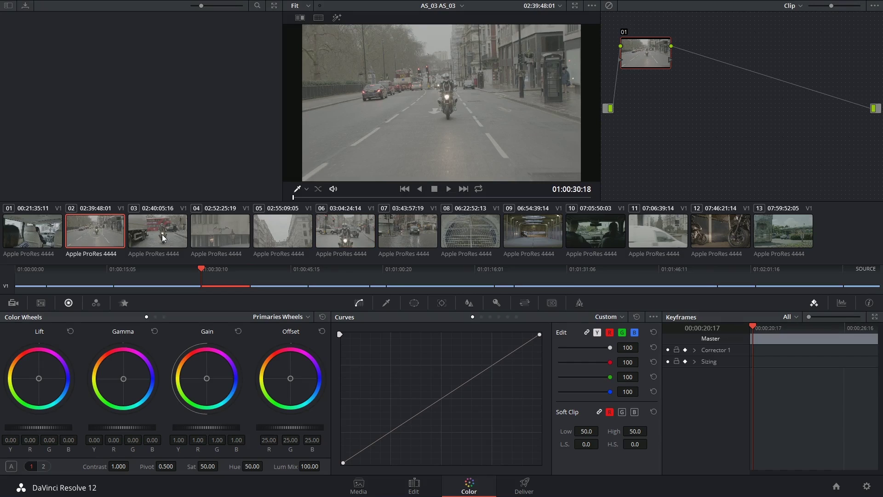
click(169, 236)
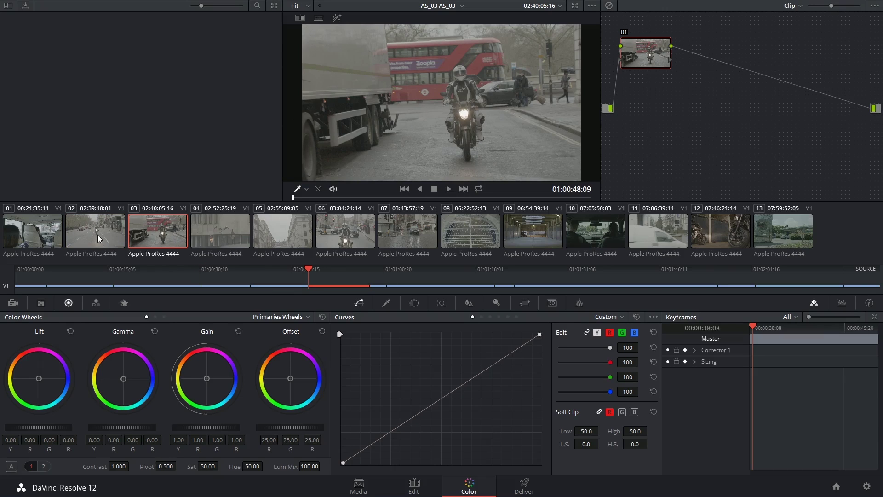
click(98, 234)
click(152, 232)
click(229, 232)
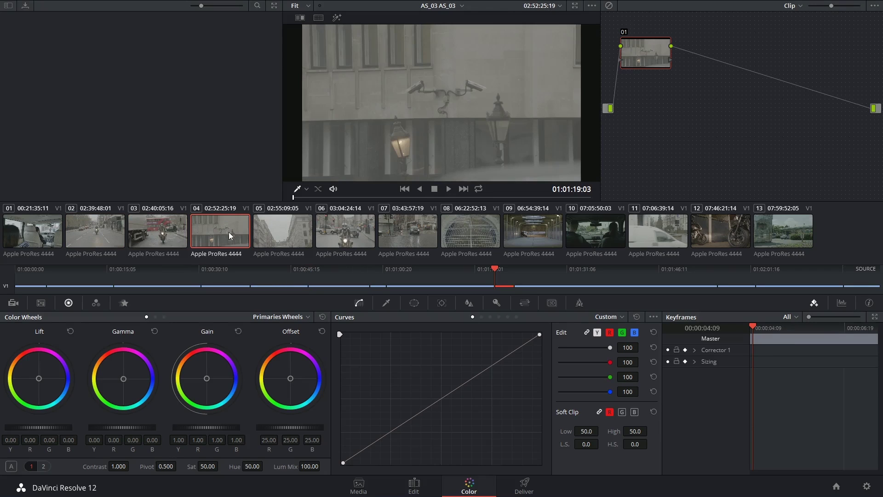
click(267, 233)
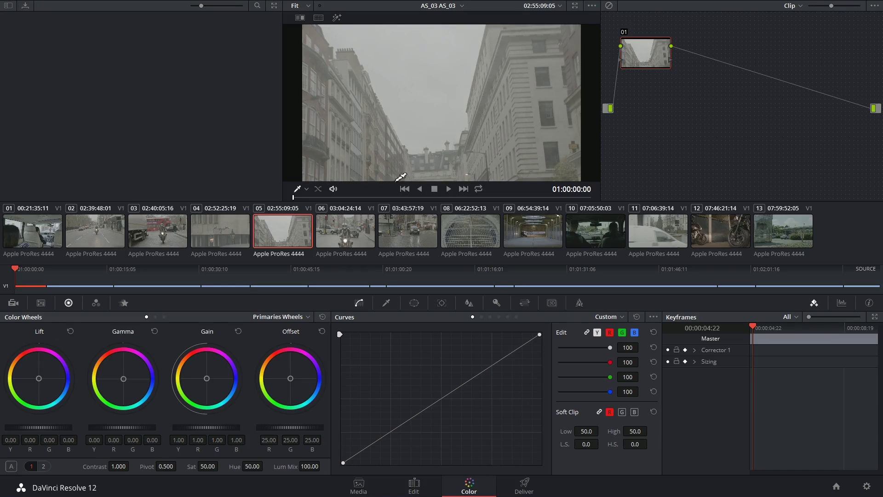
click(351, 237)
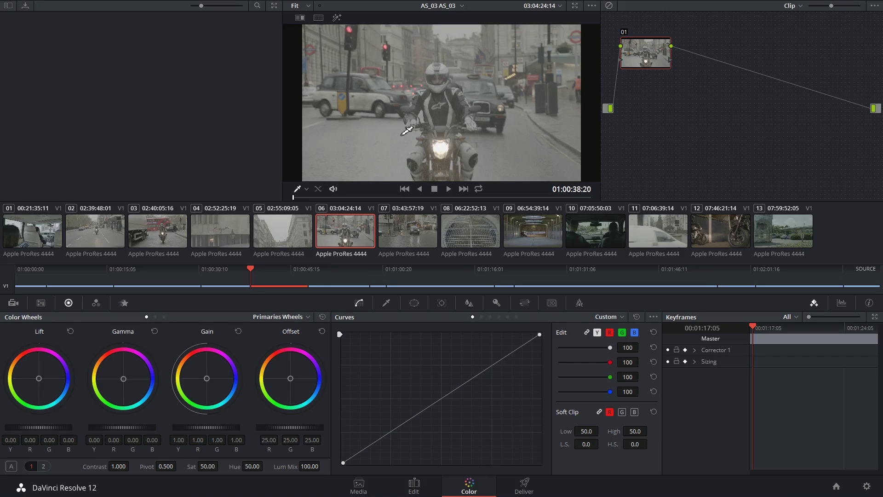
key(Down)
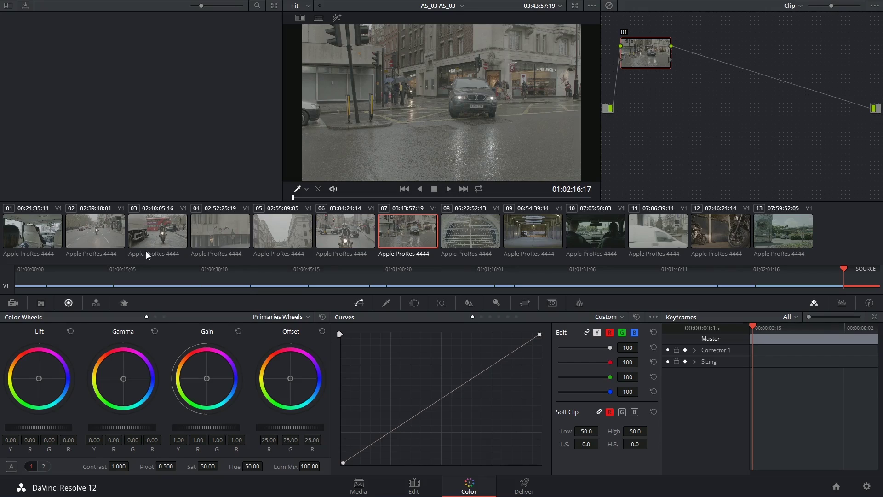
Select clips 02 to 07 and mark them with a blue flag, then bring up clip 05's options.
shift+click(93, 233)
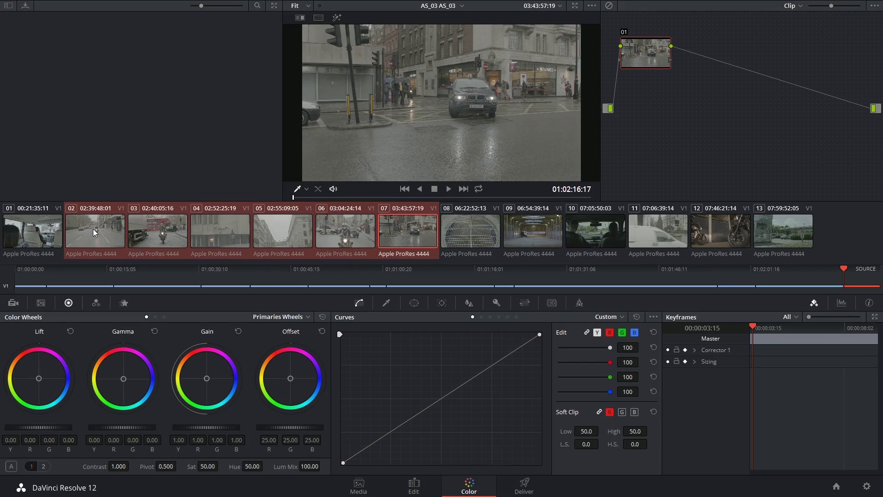
click(93, 232)
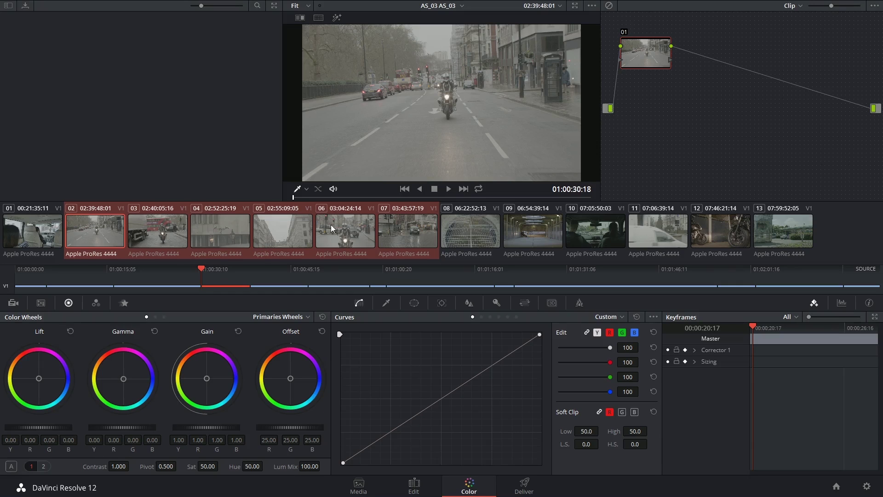
right_click(229, 237)
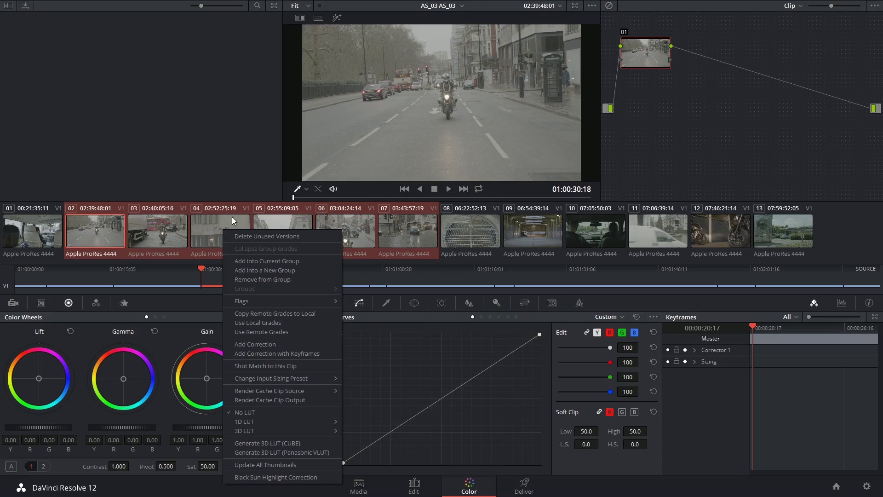
mouse_move(324, 301)
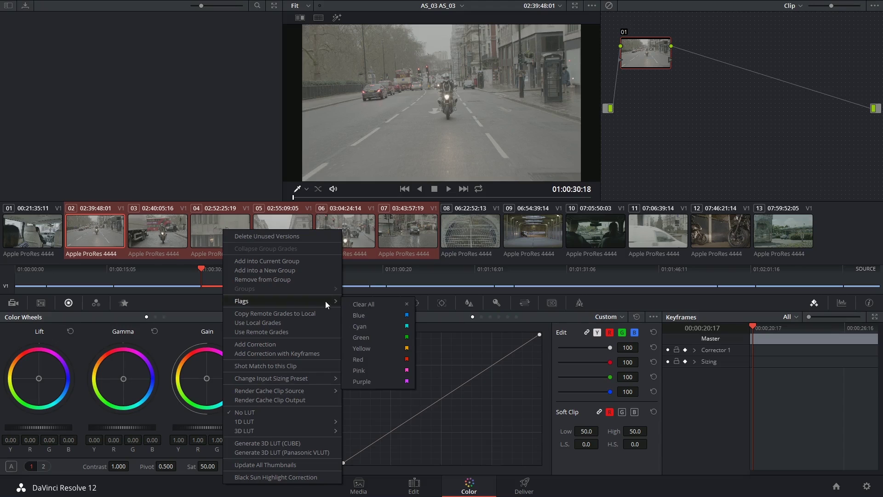
click(359, 316)
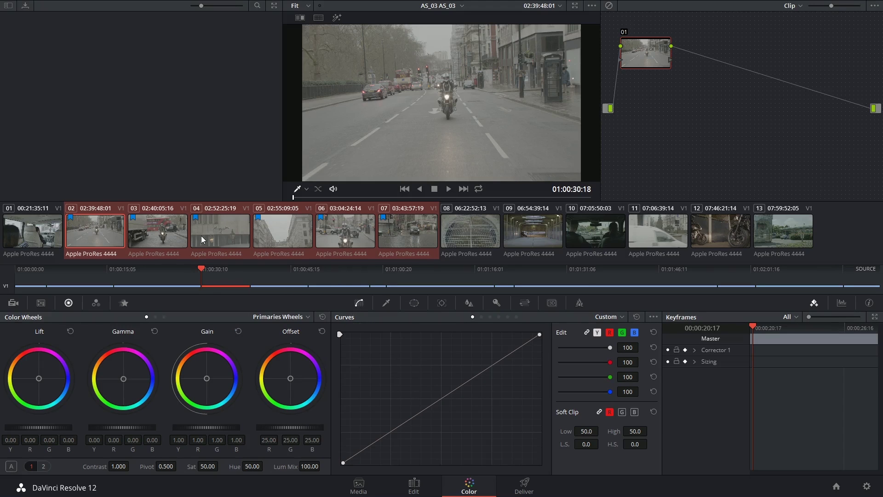
key(Down)
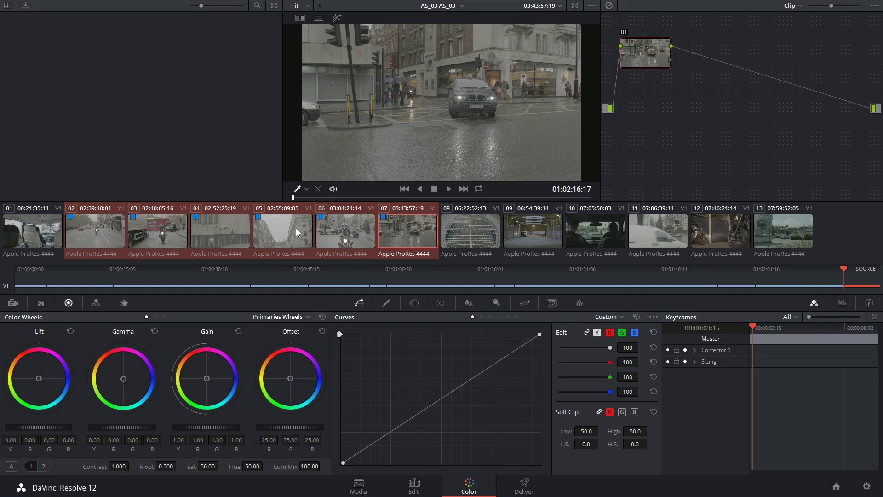
right_click(296, 228)
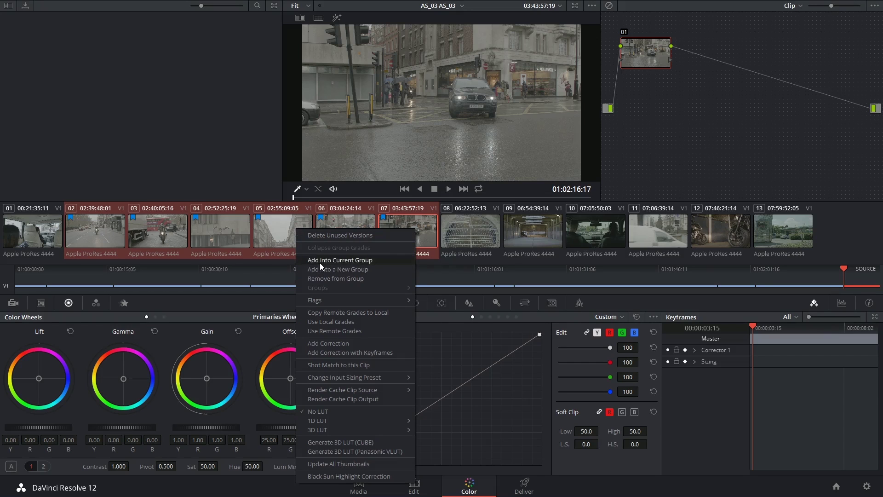
Switch the thumbnail strip back to Record (A Mode) order and view clip 05.
click(278, 241)
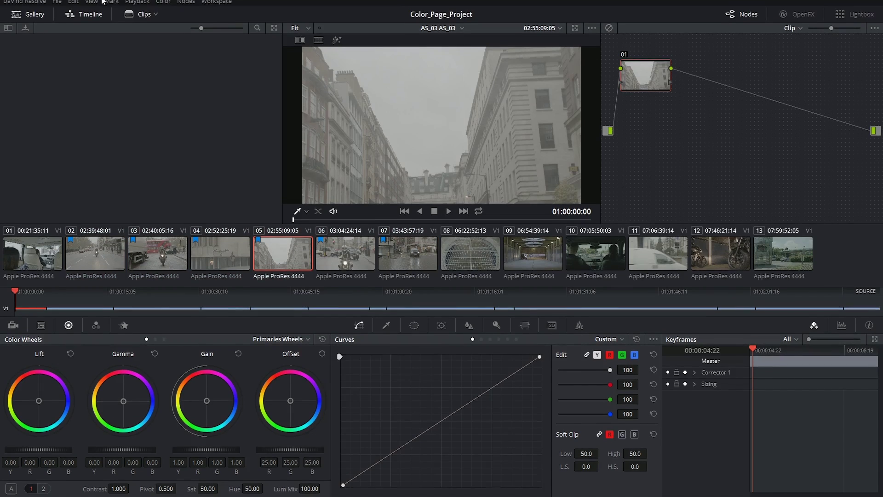
click(90, 5)
mouse_move(195, 126)
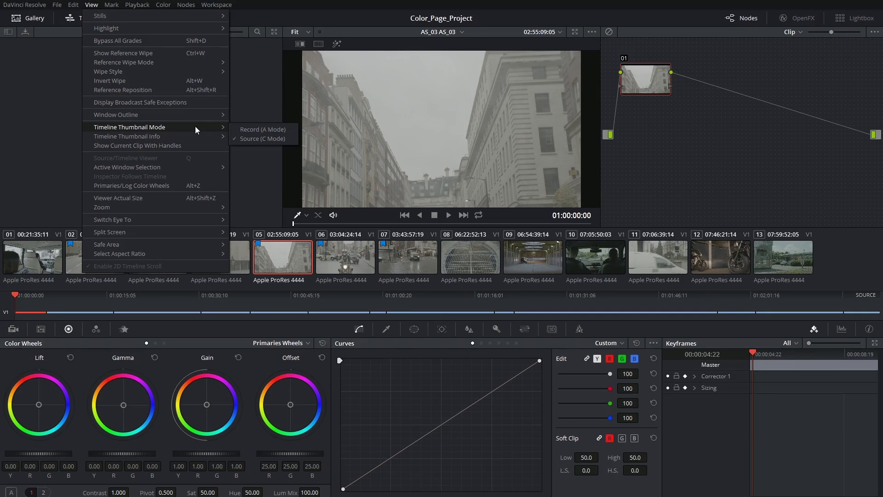
click(254, 129)
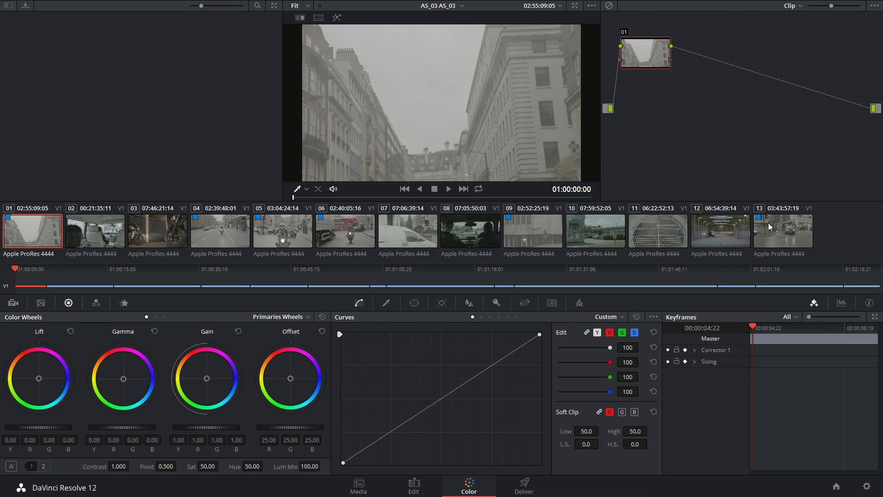
click(289, 221)
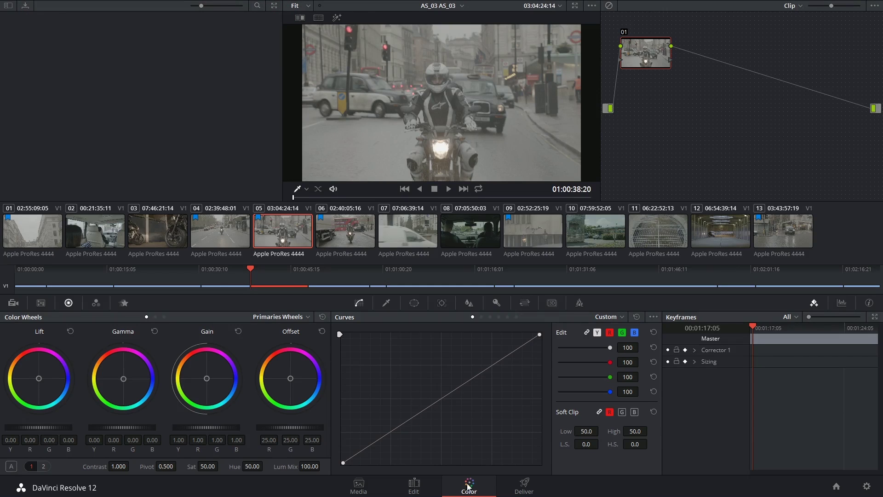
On the Edit page, zoom the timeline and flag the first clip yellow.
click(414, 485)
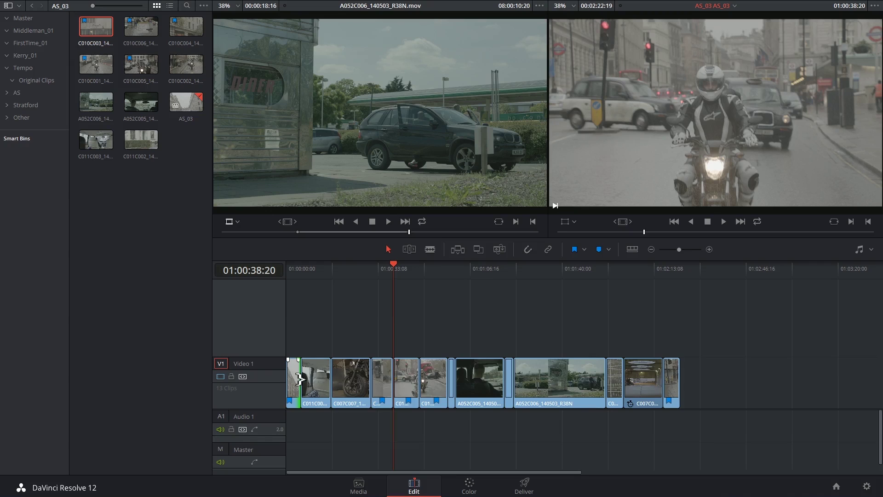
scroll(299, 378, up, 2)
click(307, 372)
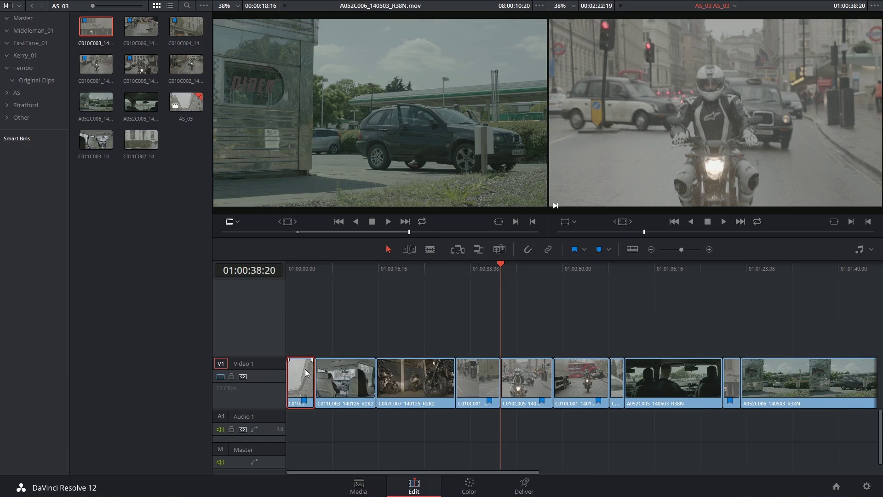
click(582, 251)
click(631, 309)
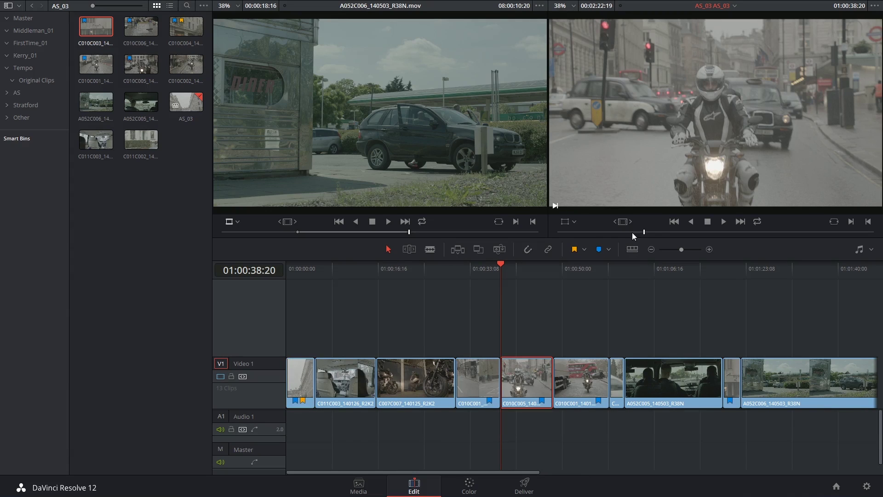
drag(506, 472, 643, 472)
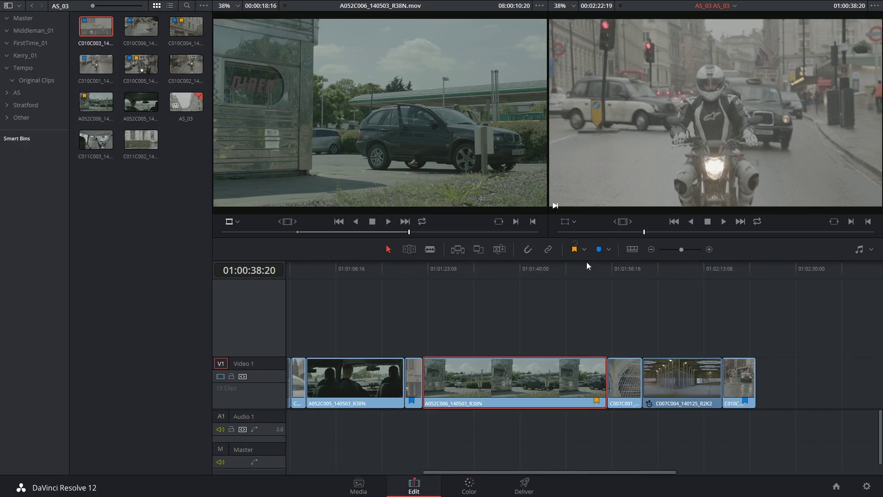
Select the last timeline clip and filter the clip strip to Yellow Flag clips.
click(741, 389)
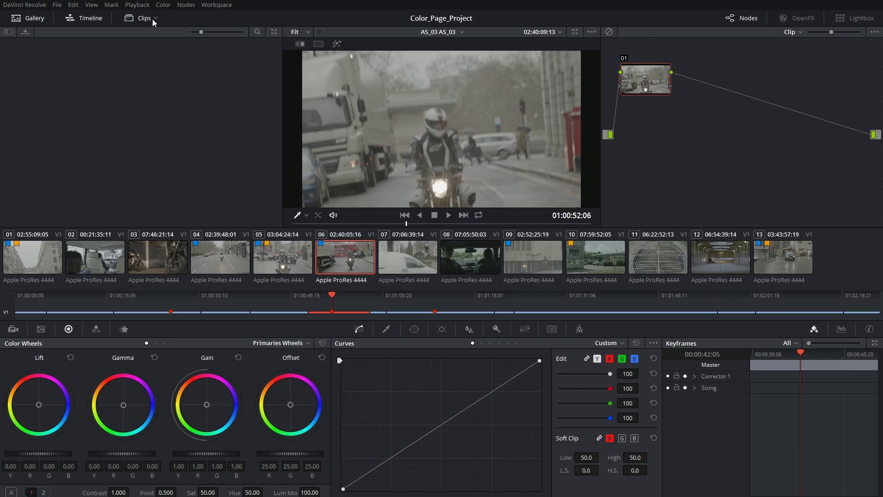
click(156, 18)
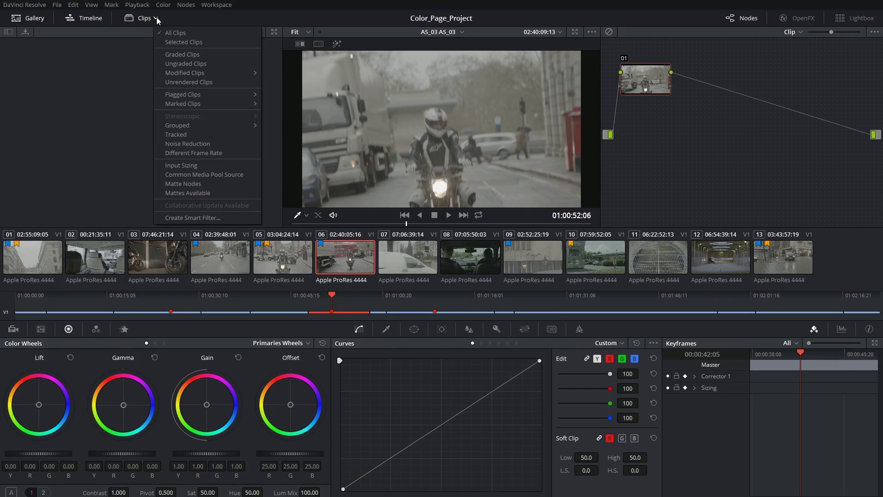
mouse_move(233, 92)
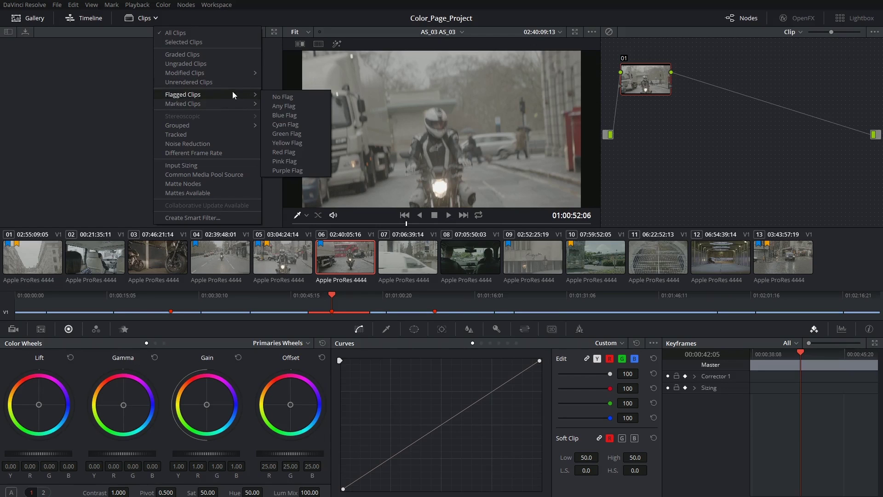
click(300, 142)
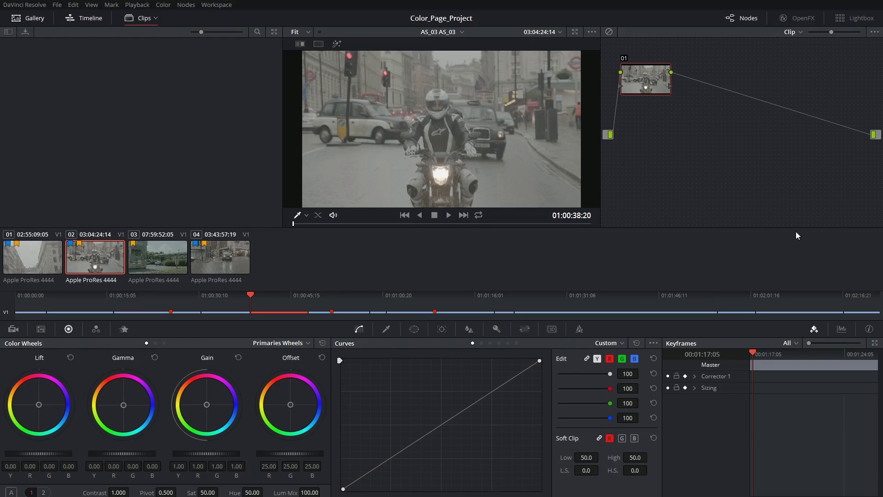
Change the clip filter to show only Ungraded Clips.
click(156, 19)
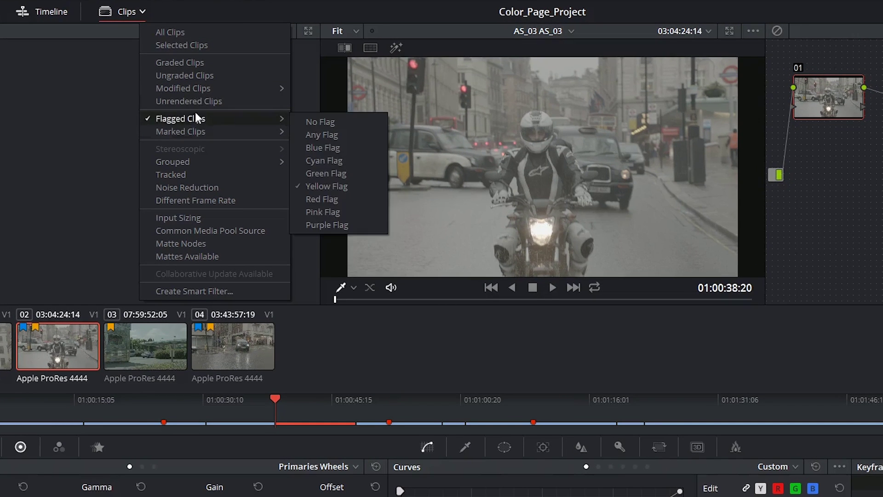
click(183, 76)
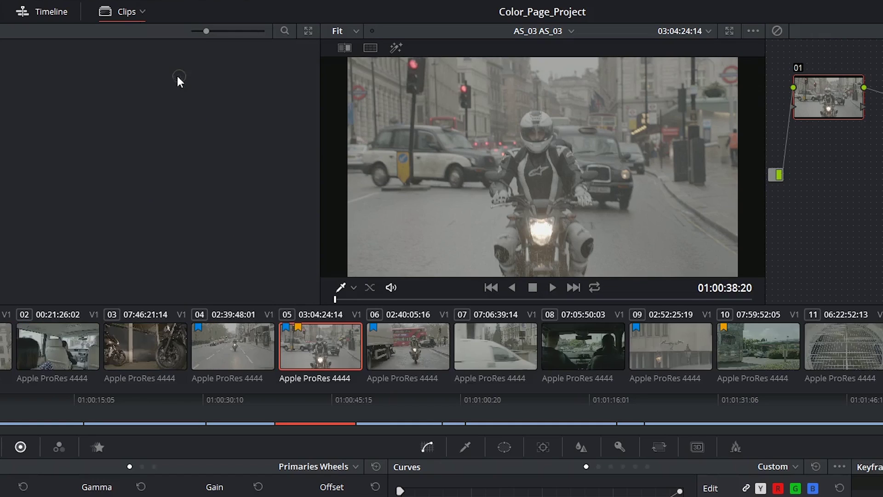
click(141, 11)
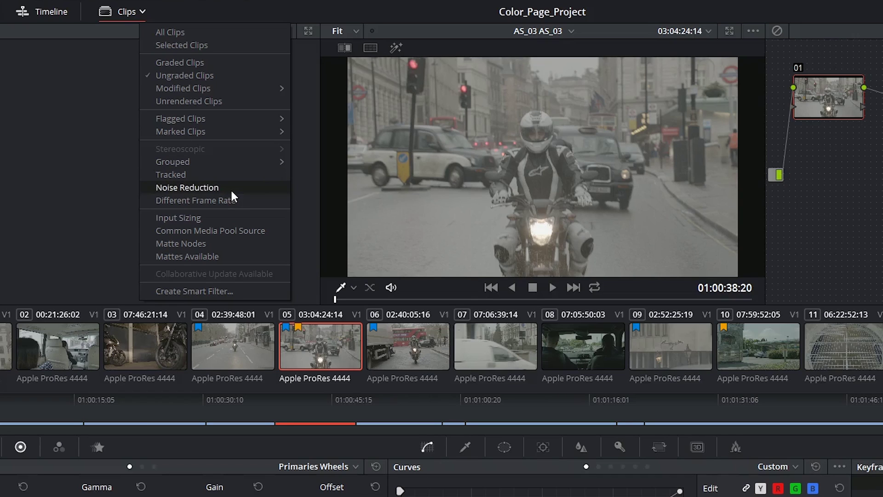
Start a new smart filter named Green_Screen_Mid that matches all rules.
click(186, 291)
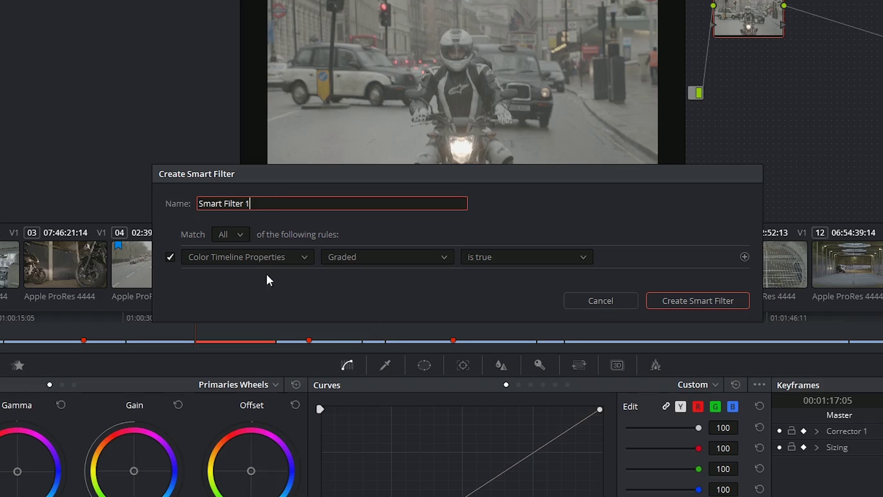
click(240, 236)
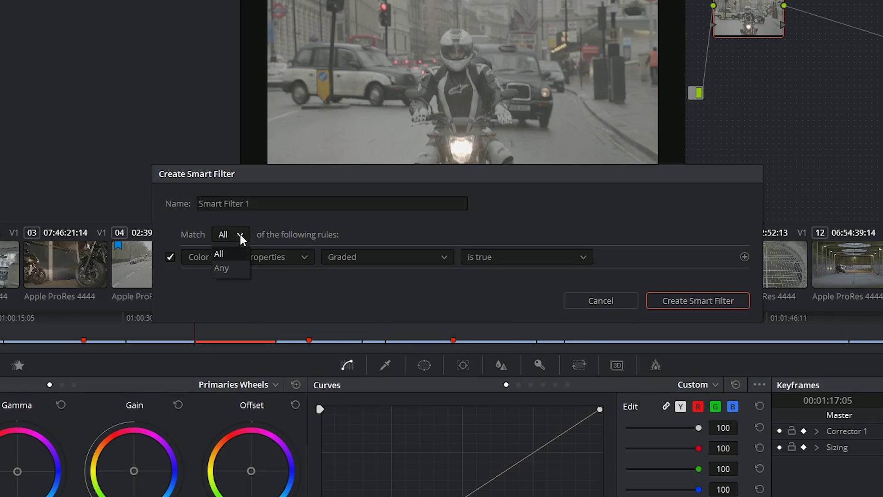
click(237, 254)
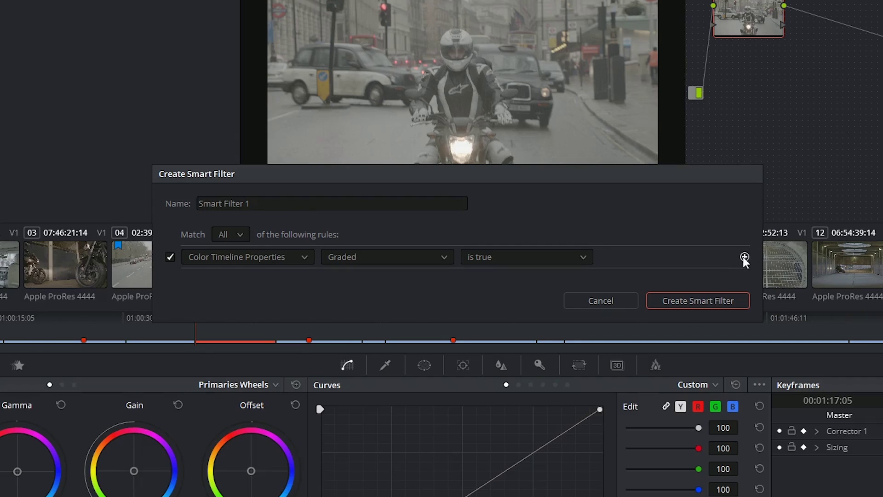
key(Tab)
text(Green_S)
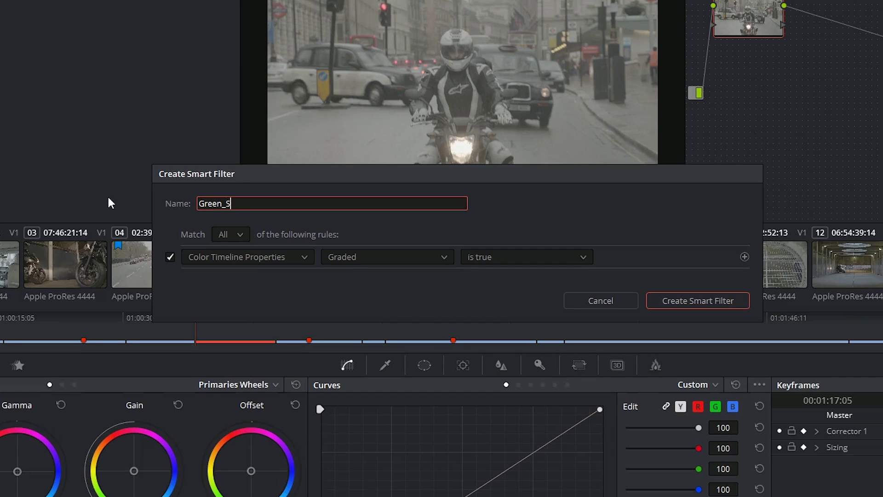
text(creen_Mid)
Add a Media Pool Properties rule: Codec contains Apple.
click(242, 257)
click(276, 290)
click(341, 258)
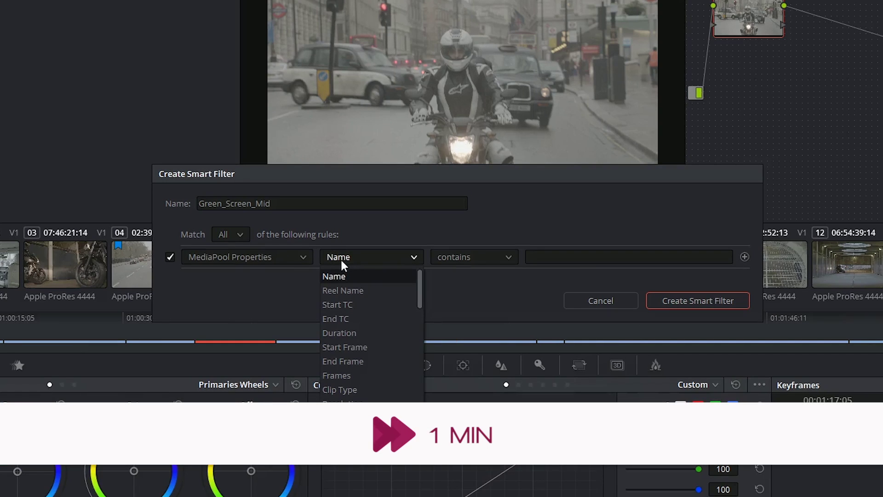
scroll(363, 291, down, 3)
click(345, 333)
click(569, 256)
text(Apple)
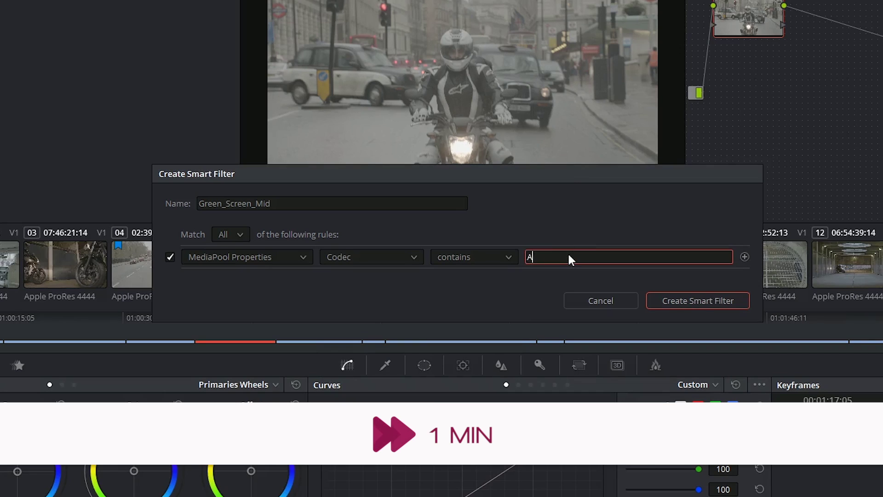
Add a Color Timeline Properties rule requiring the yellow flag, then create the filter.
click(745, 256)
click(242, 279)
click(216, 299)
click(368, 279)
click(350, 313)
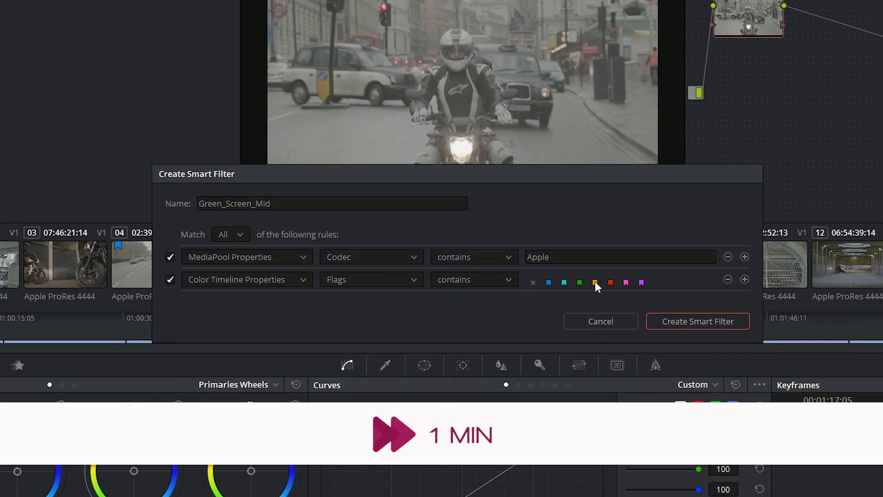
click(594, 282)
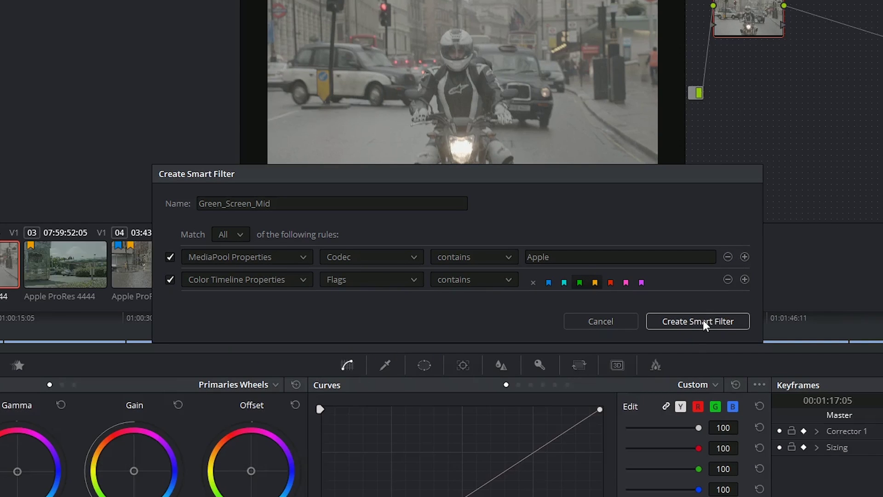
click(704, 321)
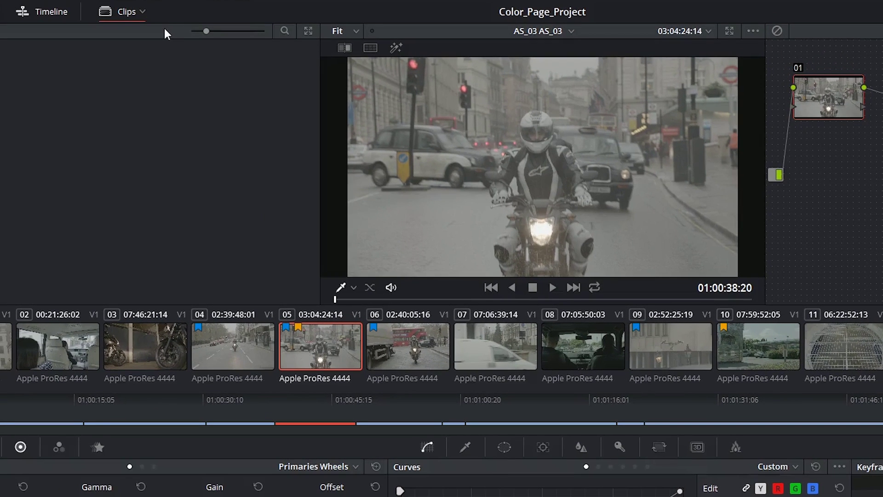
Remove the Green_Screen_Mid smart filter via Delete Smart Filter in the Clips menu.
click(143, 11)
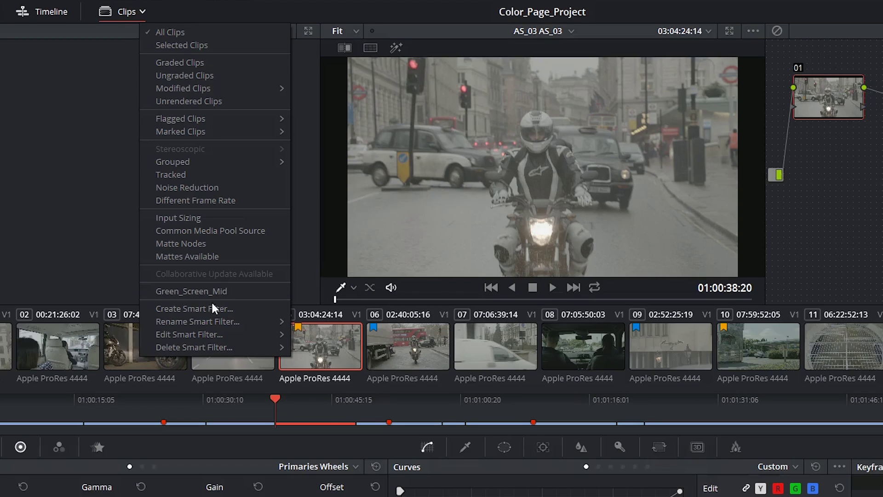
mouse_move(217, 321)
mouse_move(211, 337)
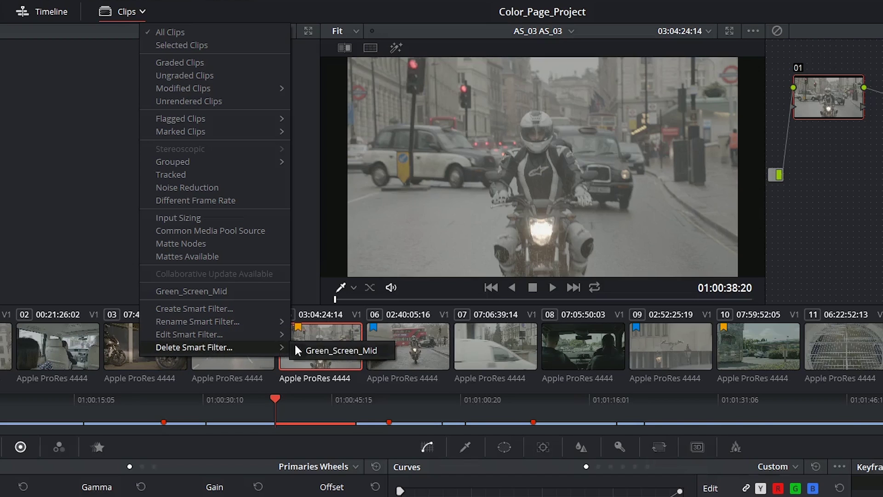
click(322, 348)
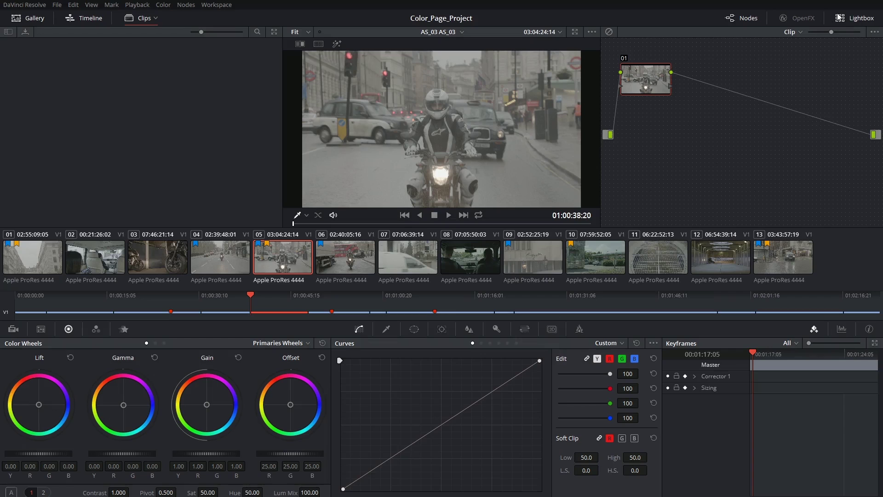
Open the Lightbox, size thumbnails to five per row, and show the colour controls beneath.
click(840, 19)
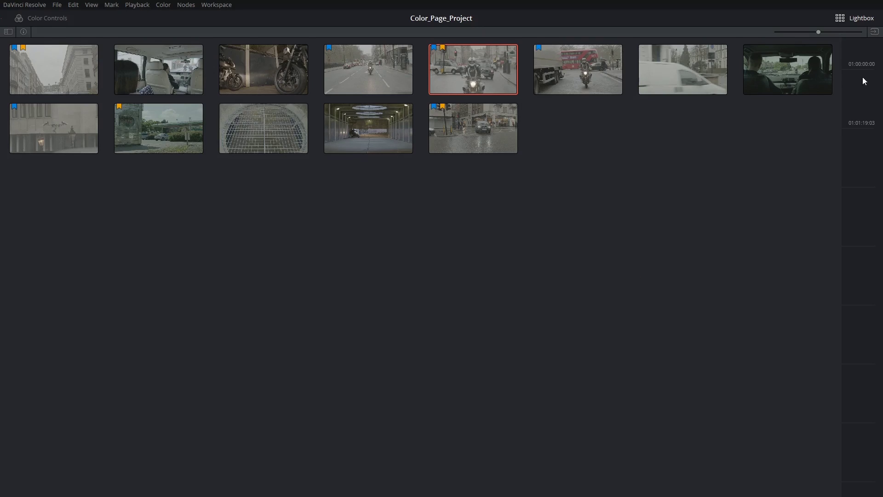
drag(818, 32, 855, 27)
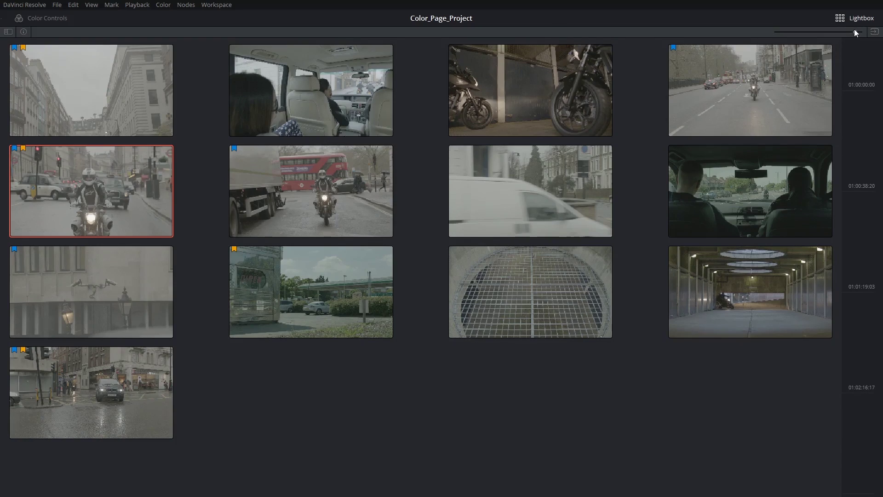
drag(854, 29, 830, 32)
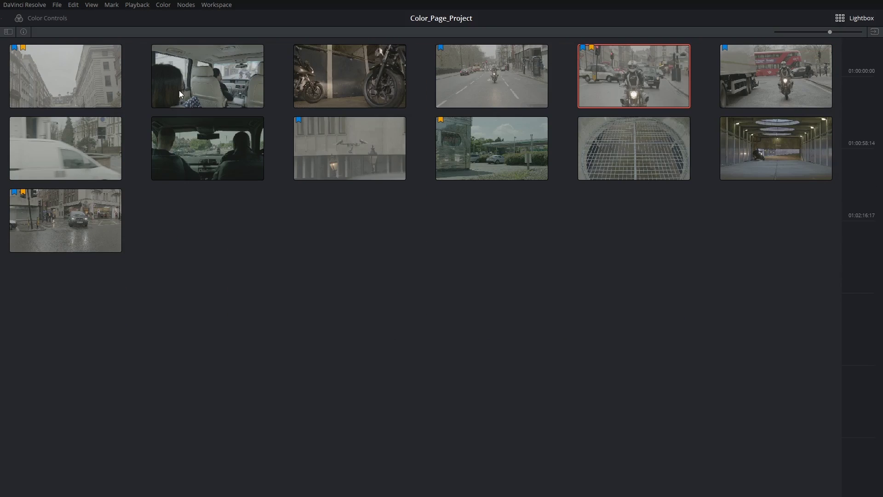
click(46, 20)
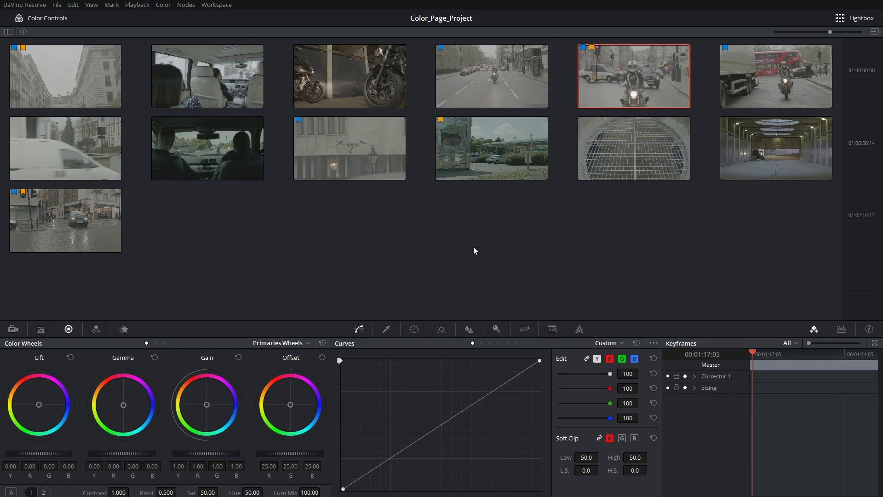
Make the grate clip then the motorcycle clip current, and toggle the clip filter sidebar.
click(650, 143)
click(634, 71)
click(9, 32)
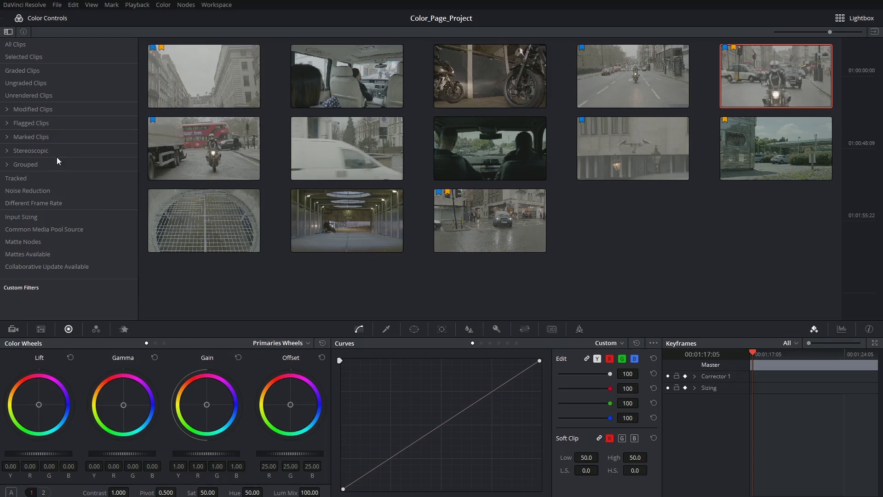
click(9, 32)
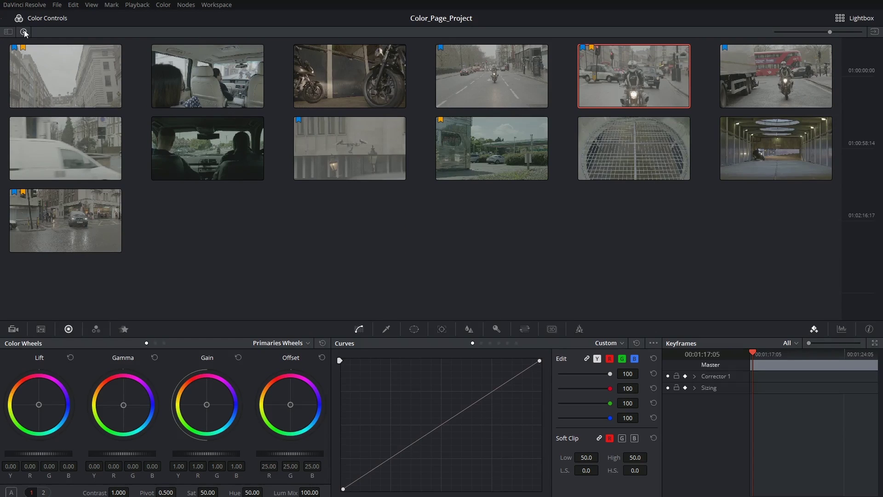
Toggle the clip info overlays, then shrink the thumbnails to seven per row.
click(23, 31)
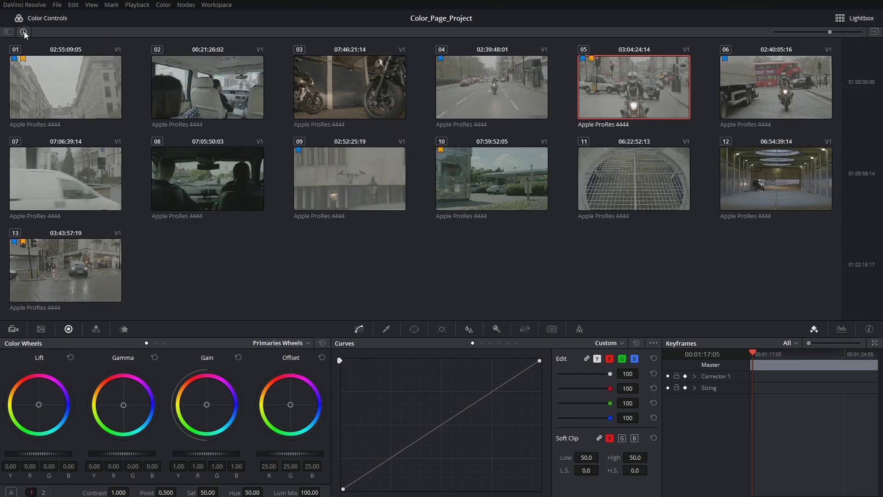
click(24, 32)
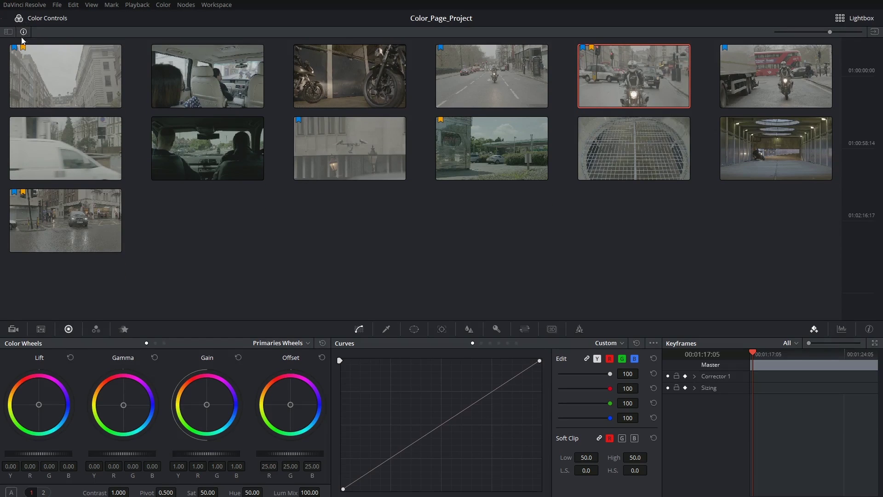
scroll(394, 219, down, 1)
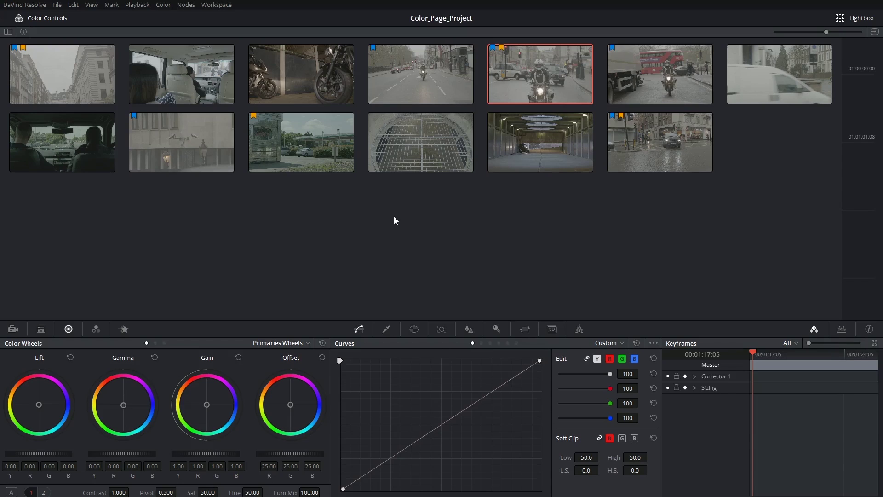
Shrink the Lightbox thumbnails, select all thirteen clips, then make clip 13 current and exit the Lightbox.
scroll(399, 218, down, 2)
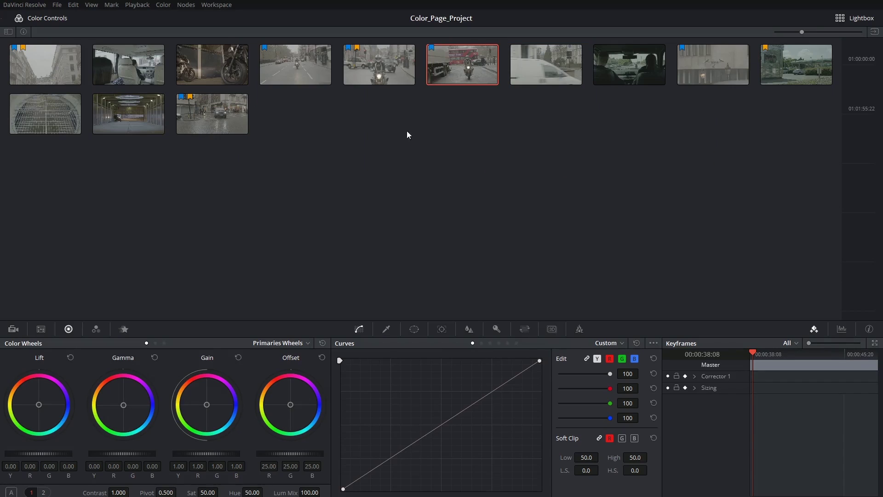
click(29, 61)
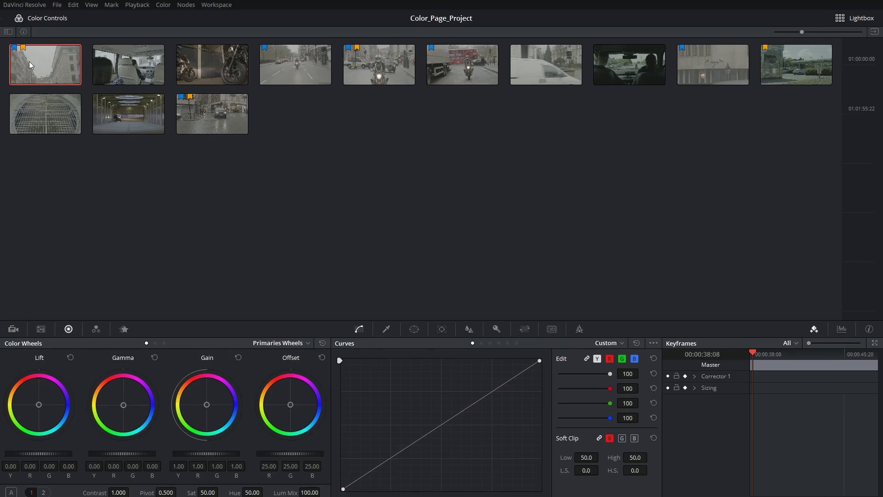
key(ctrl+a)
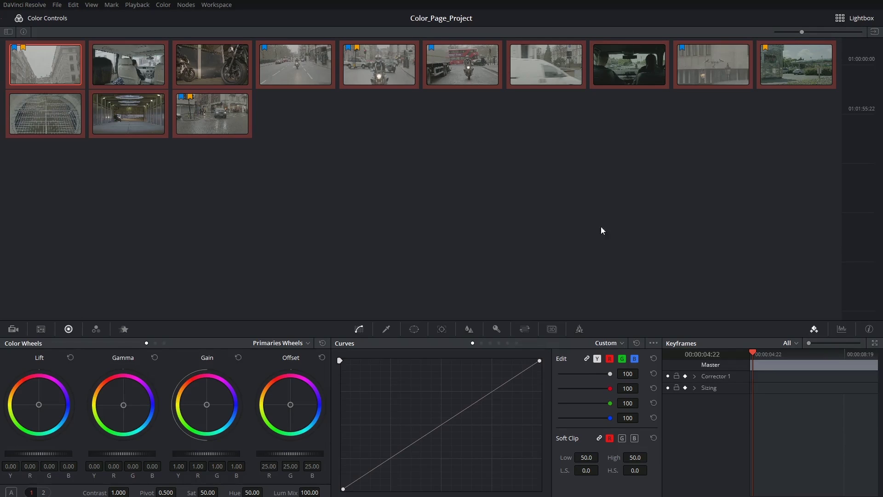
click(231, 118)
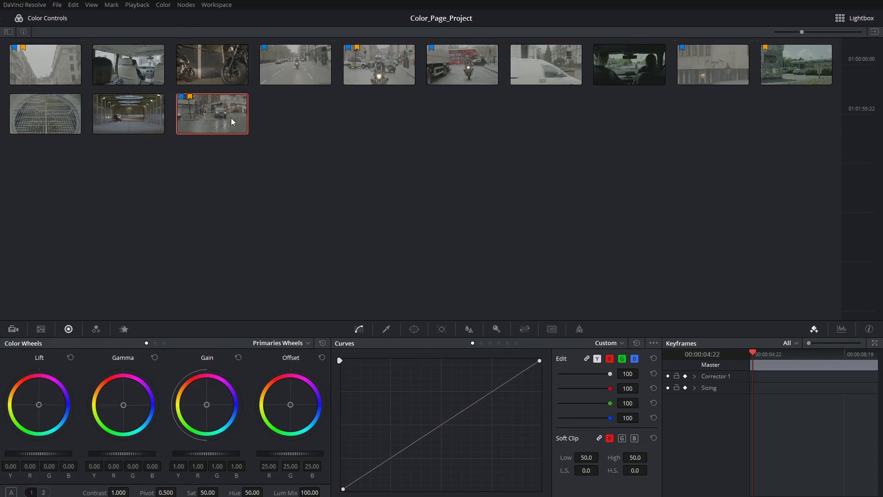
click(858, 18)
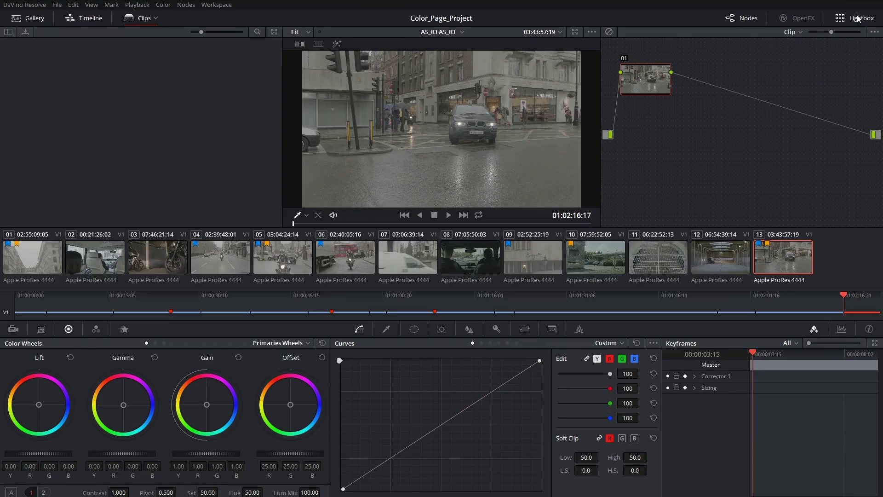